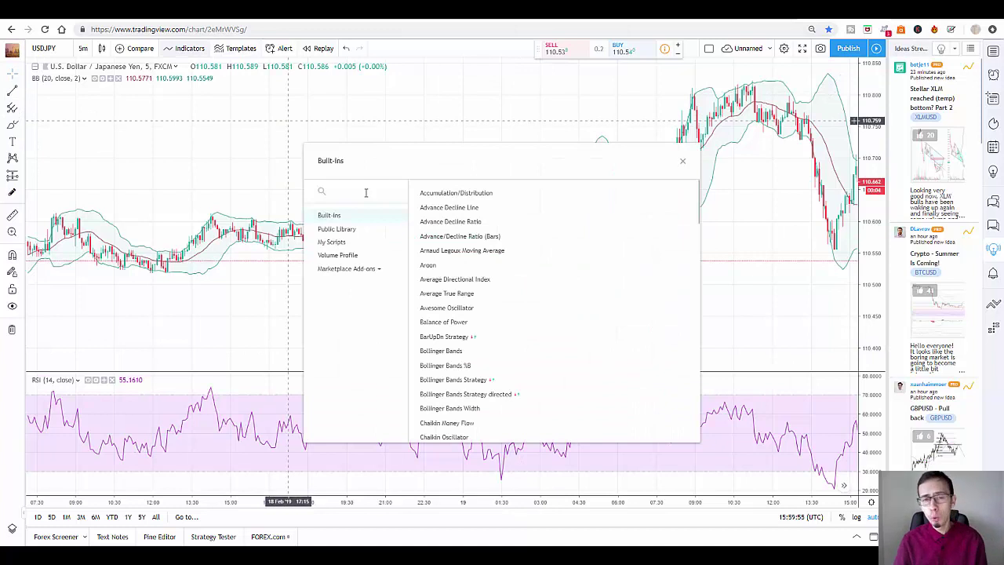
# Search the indicator list for 'bollinger' and 'RSI', then close the indicator search.
pyautogui.click(365, 192)
pyautogui.write('bolinger')
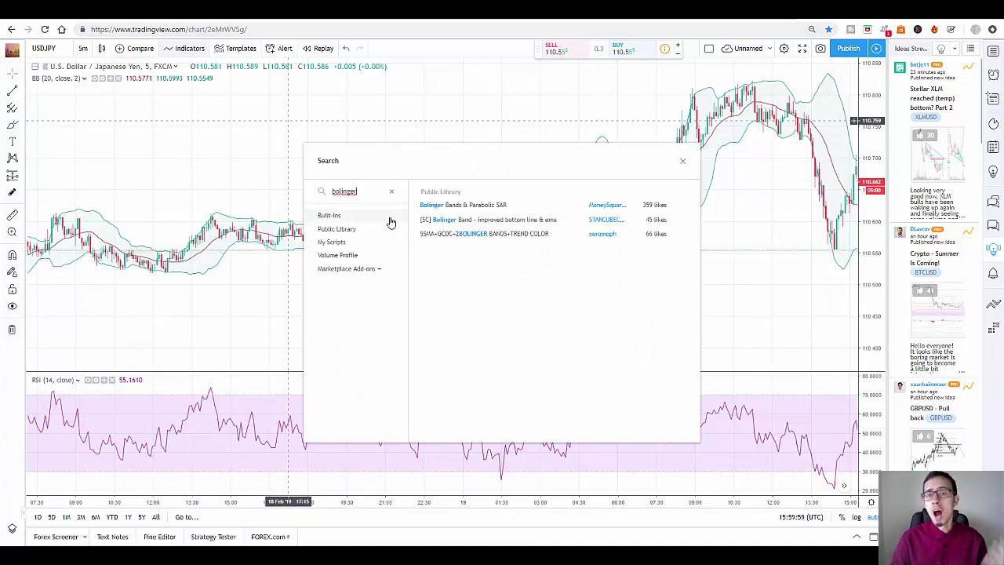
pyautogui.press('BackSpace')
pyautogui.press('BackSpace')
pyautogui.press('BackSpace')
pyautogui.press('BackSpace')
pyautogui.press('BackSpace')
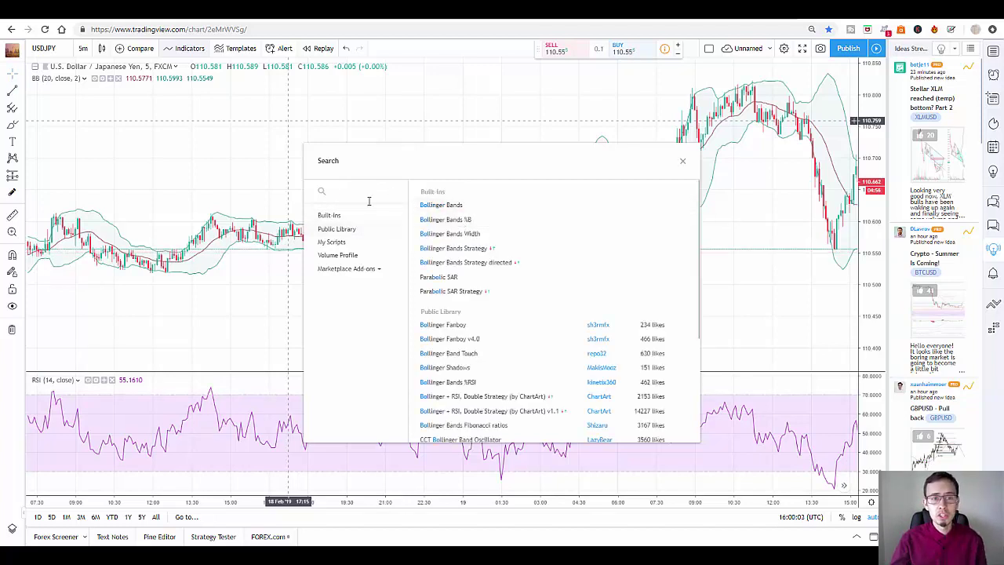
pyautogui.write('RSI')
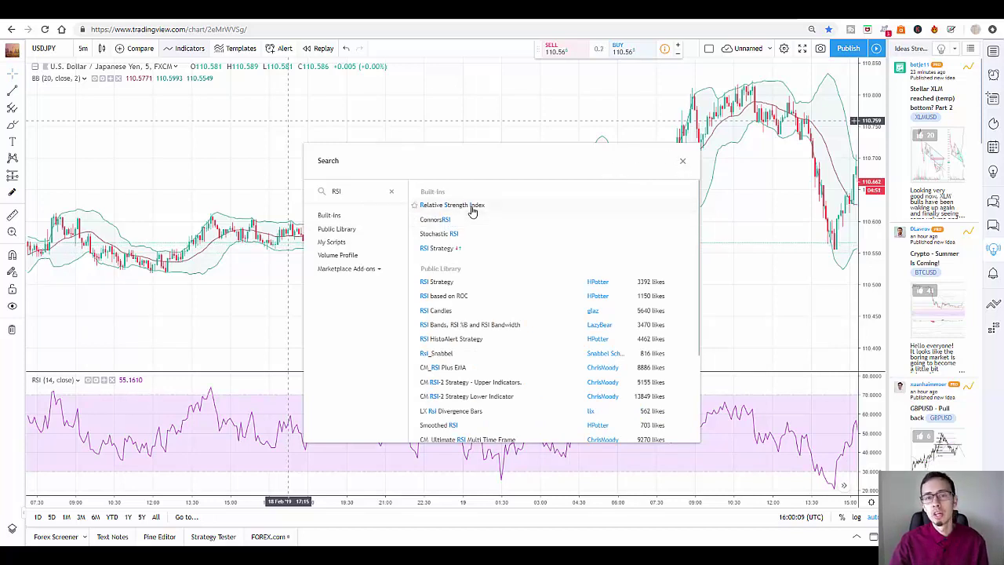
pyautogui.click(683, 160)
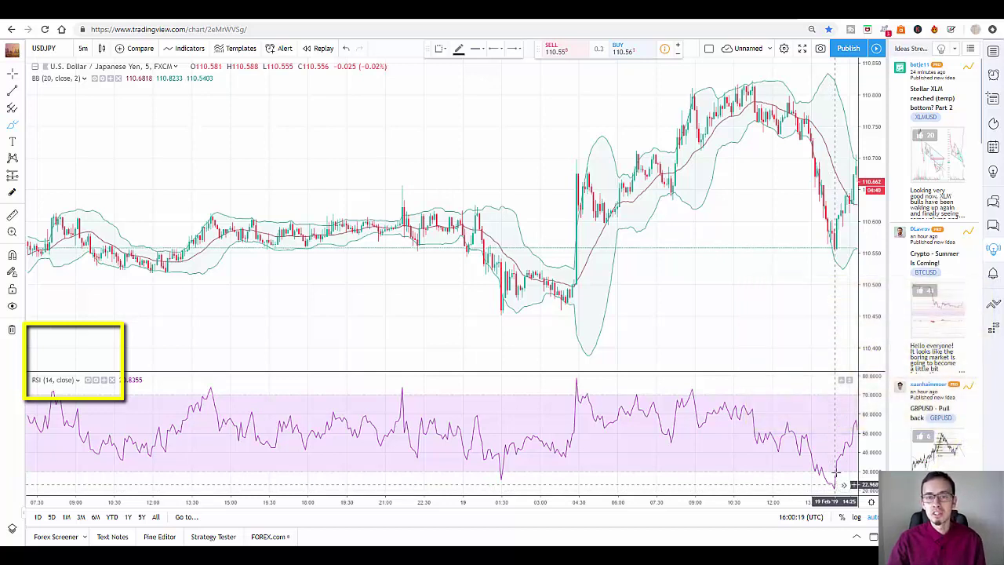
# Brush-circle and cross out the RSI high and low near the right edge.
pyautogui.click(821, 388)
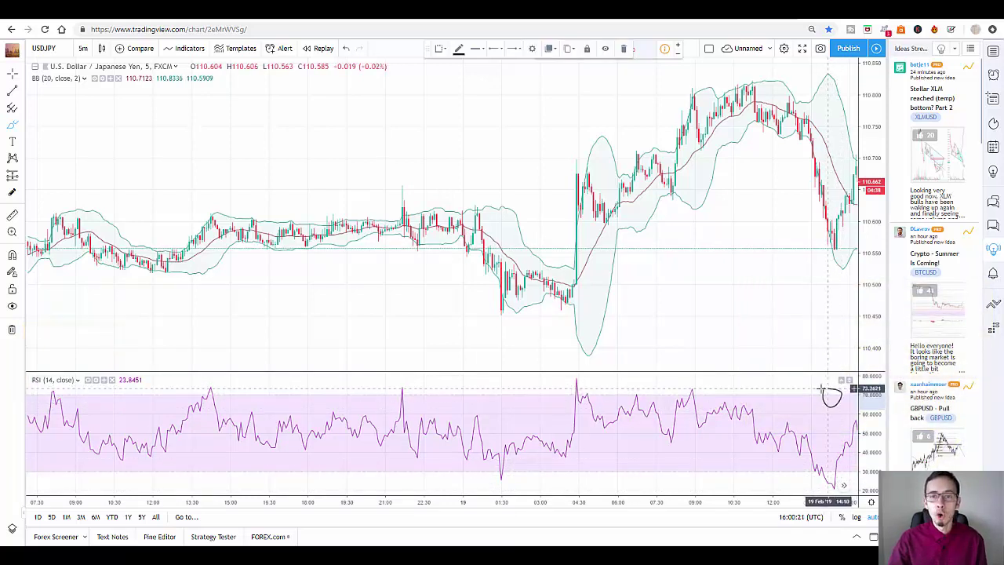
pyautogui.moveTo(836, 463)
pyautogui.mouseDown()
pyautogui.moveTo(825, 473)
pyautogui.moveTo(842, 483)
pyautogui.moveTo(831, 459)
pyautogui.moveTo(811, 462)
pyautogui.mouseUp()
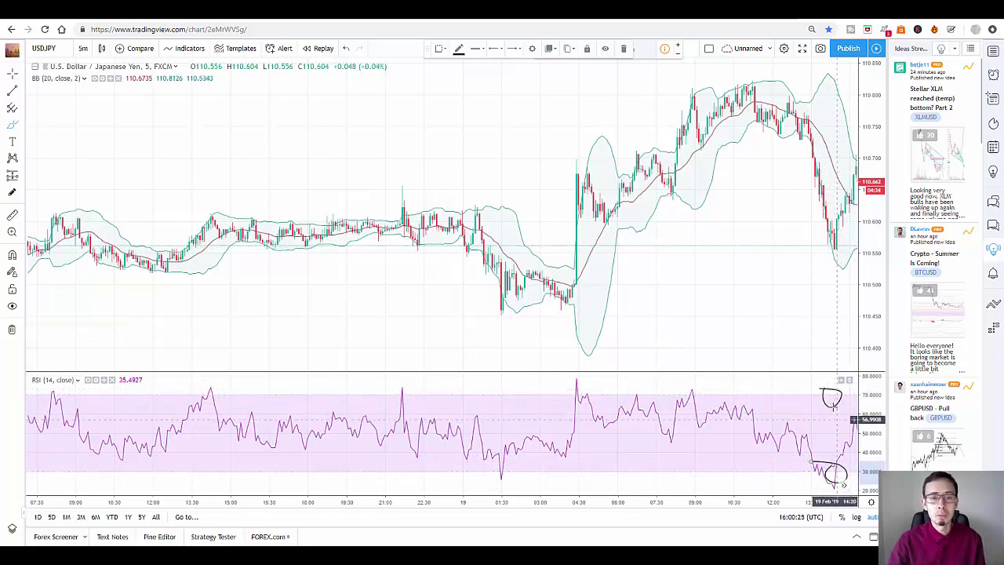
pyautogui.moveTo(822, 387)
pyautogui.mouseDown()
pyautogui.moveTo(841, 408)
pyautogui.moveTo(811, 410)
pyautogui.mouseUp()
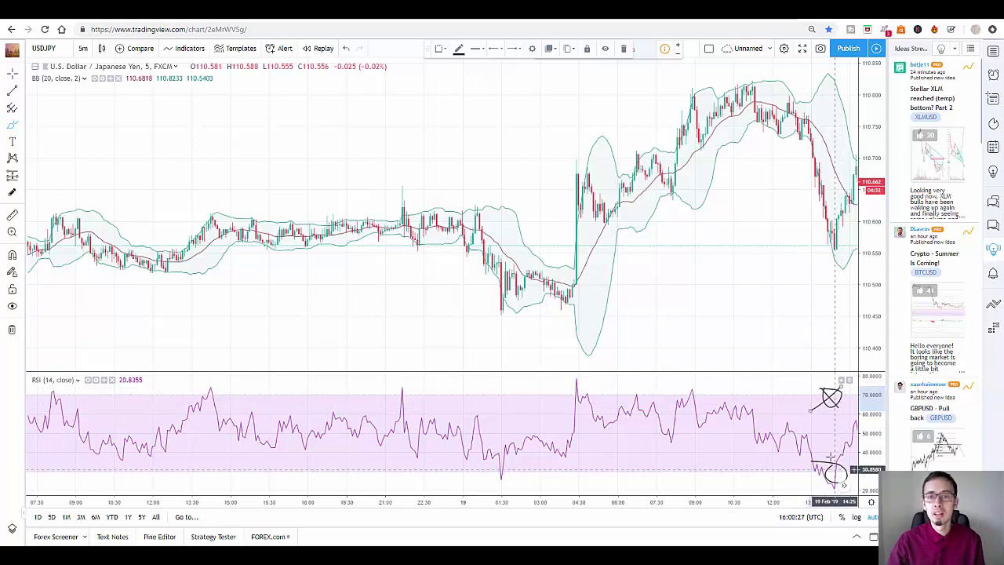
pyautogui.moveTo(832, 456)
pyautogui.mouseDown()
pyautogui.moveTo(815, 475)
pyautogui.moveTo(841, 478)
pyautogui.mouseUp()
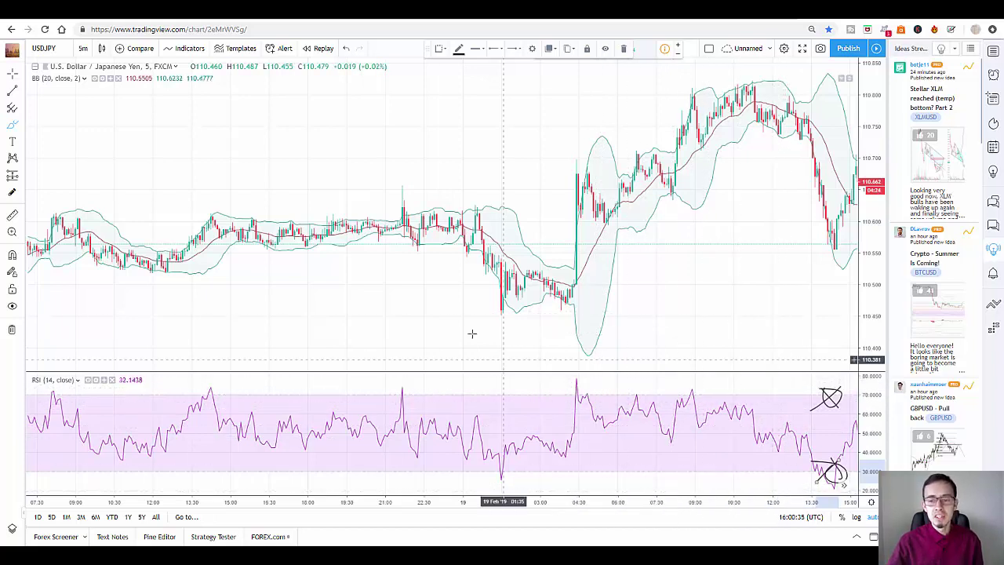
# Sketch a rising then falling peaked line above the price candles.
pyautogui.click(347, 171)
pyautogui.click(504, 94)
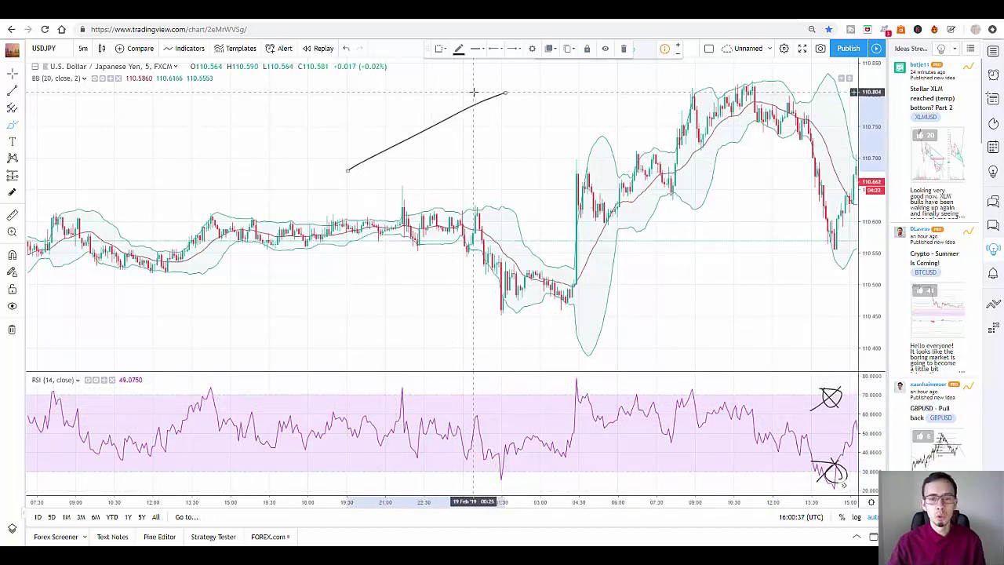
pyautogui.click(557, 130)
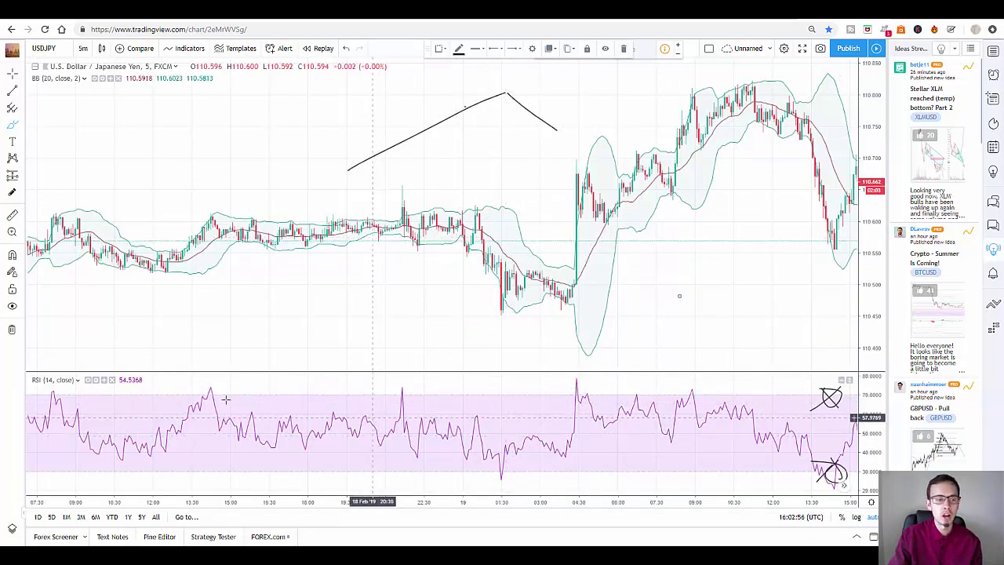
# Keep the RSI at length 14 with 'close' as source and confirm the settings.
pyautogui.click(96, 382)
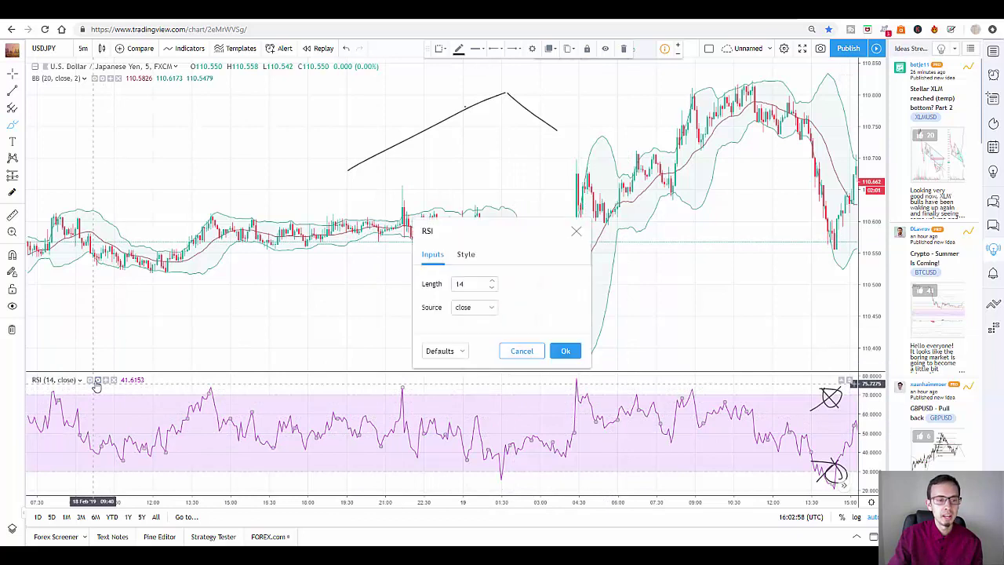
pyautogui.click(488, 310)
pyautogui.click(538, 301)
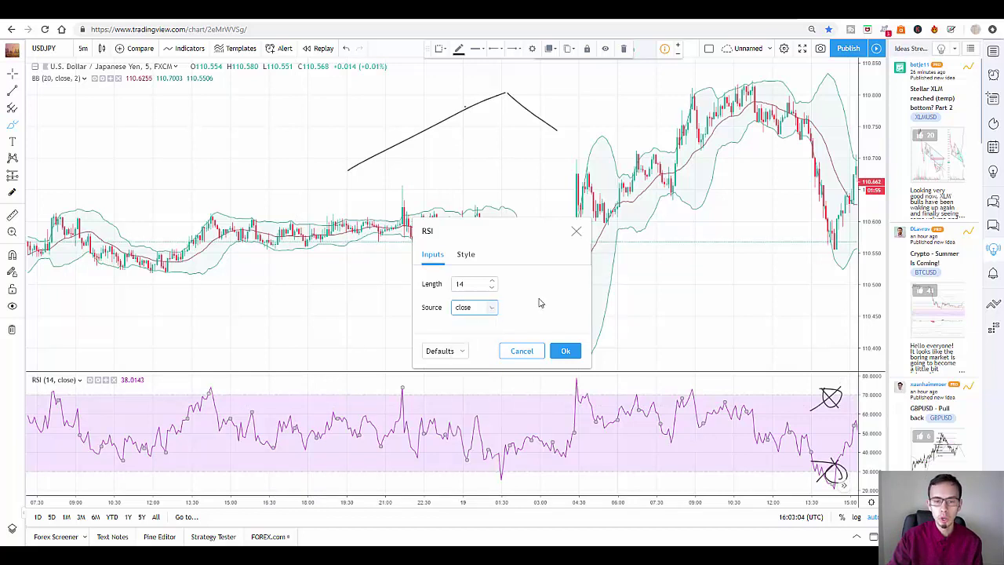
pyautogui.click(492, 307)
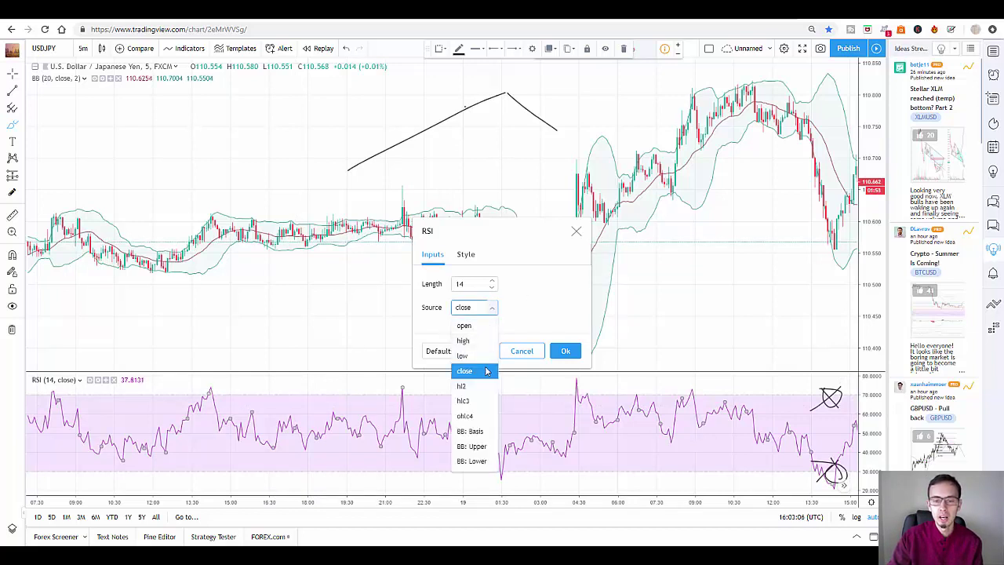
pyautogui.click(535, 313)
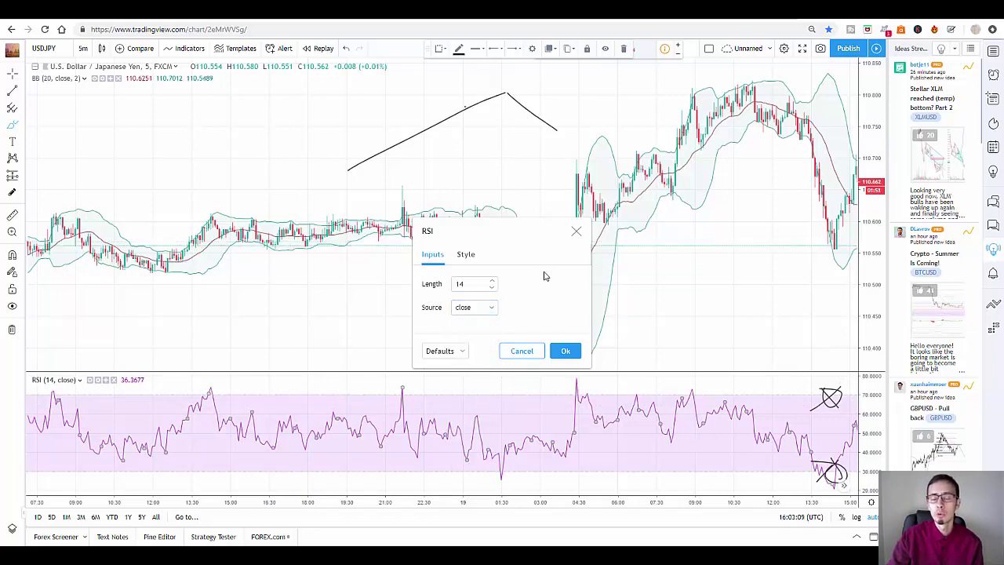
pyautogui.click(493, 311)
pyautogui.click(495, 271)
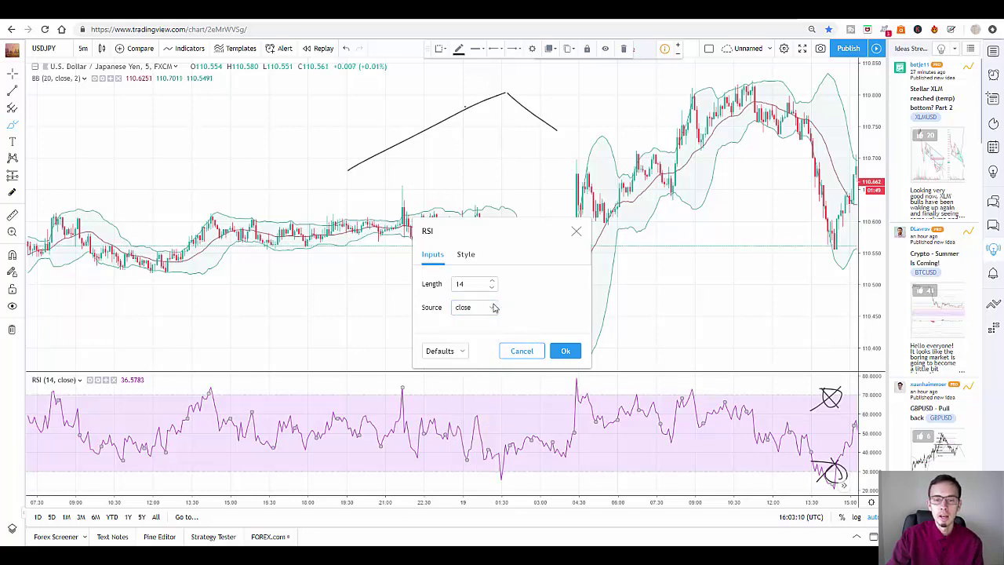
pyautogui.click(489, 307)
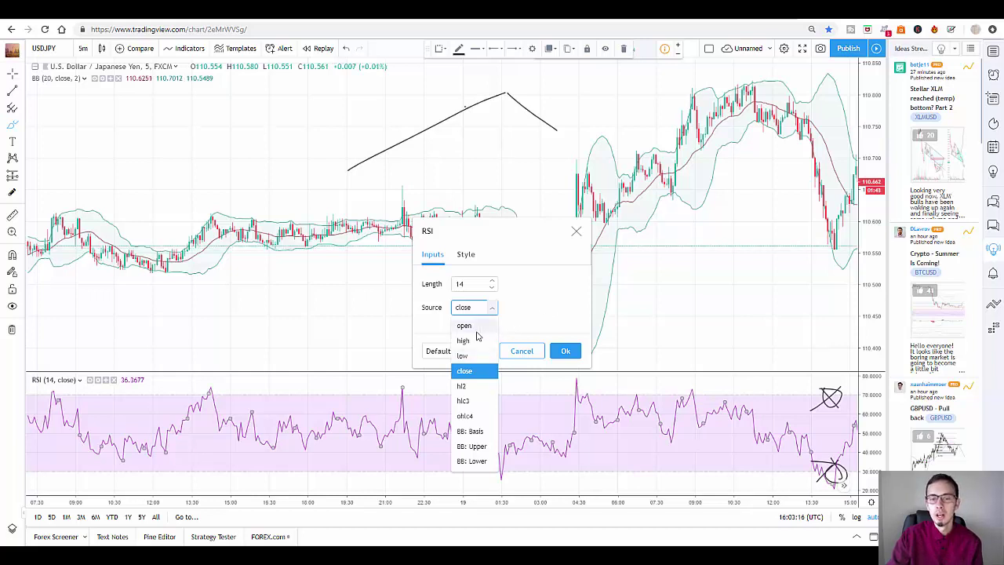
pyautogui.click(566, 306)
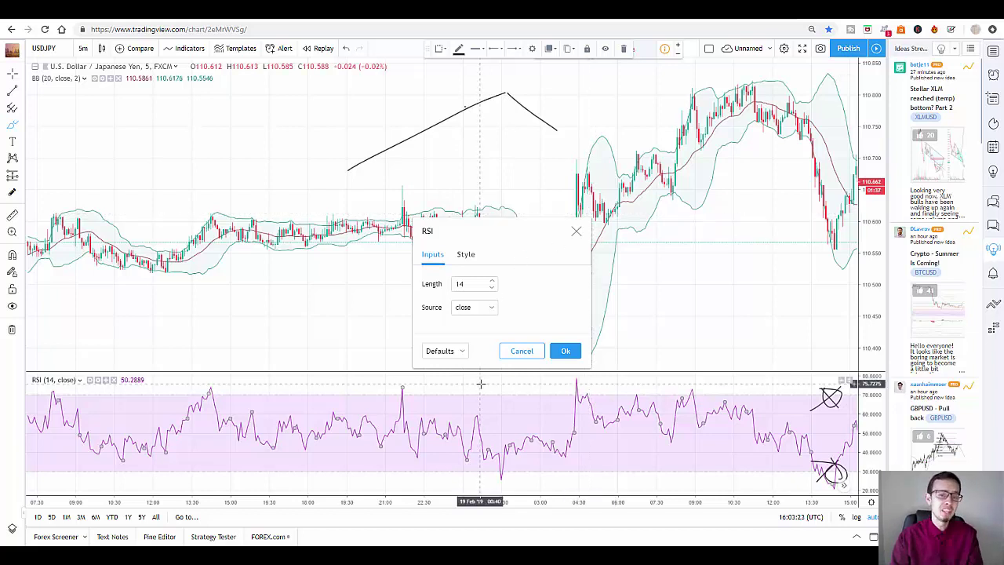
pyautogui.click(565, 352)
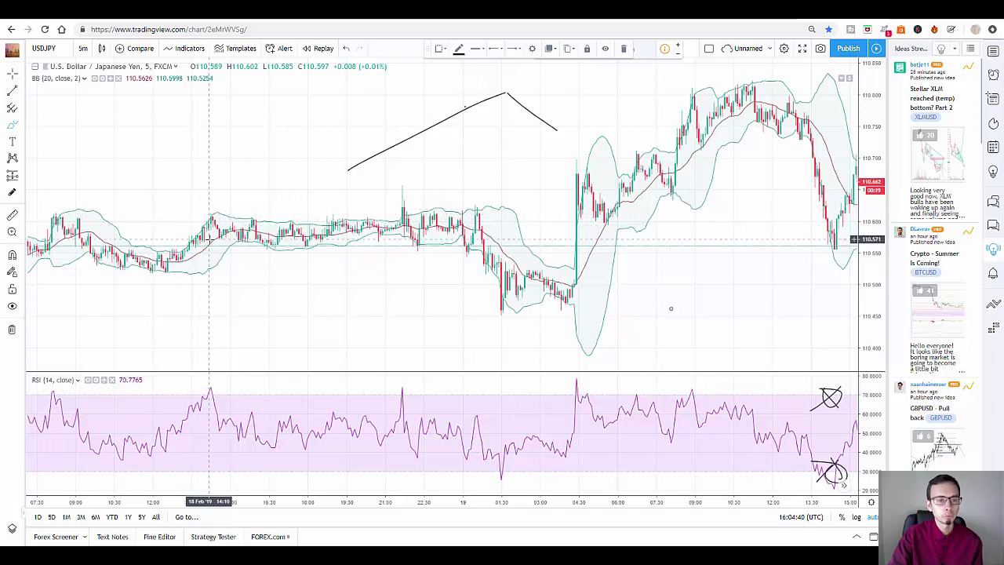
# Zoom in on the time axis so the candles and RSI line spread wider.
pyautogui.scroll(1, 209, 239)
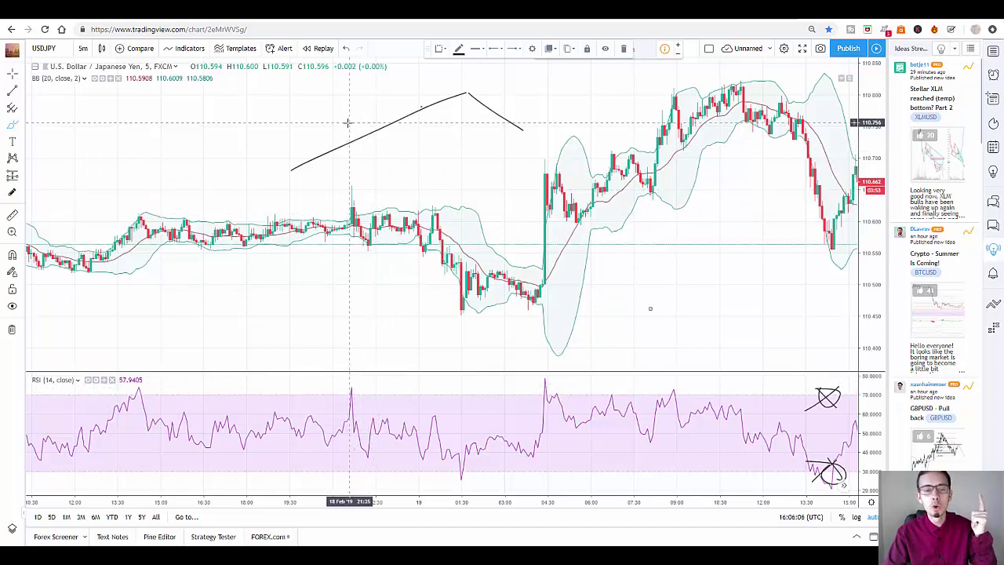
# Brush-circle the RSI peaks near 21:00 and 13:30 and their matching price highs.
pyautogui.press('Escape')
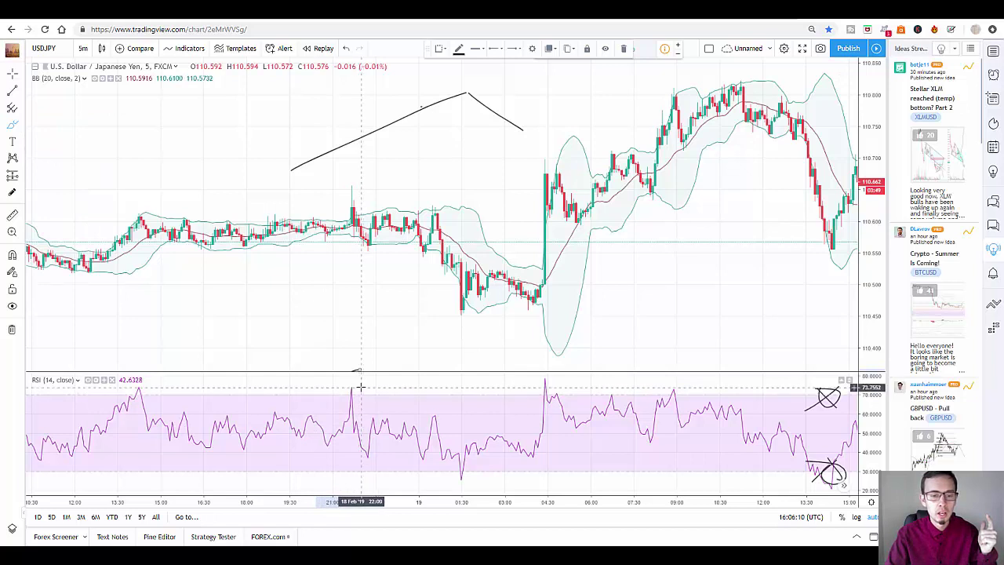
pyautogui.moveTo(351, 386)
pyautogui.mouseDown()
pyautogui.moveTo(346, 408)
pyautogui.moveTo(351, 387)
pyautogui.mouseUp()
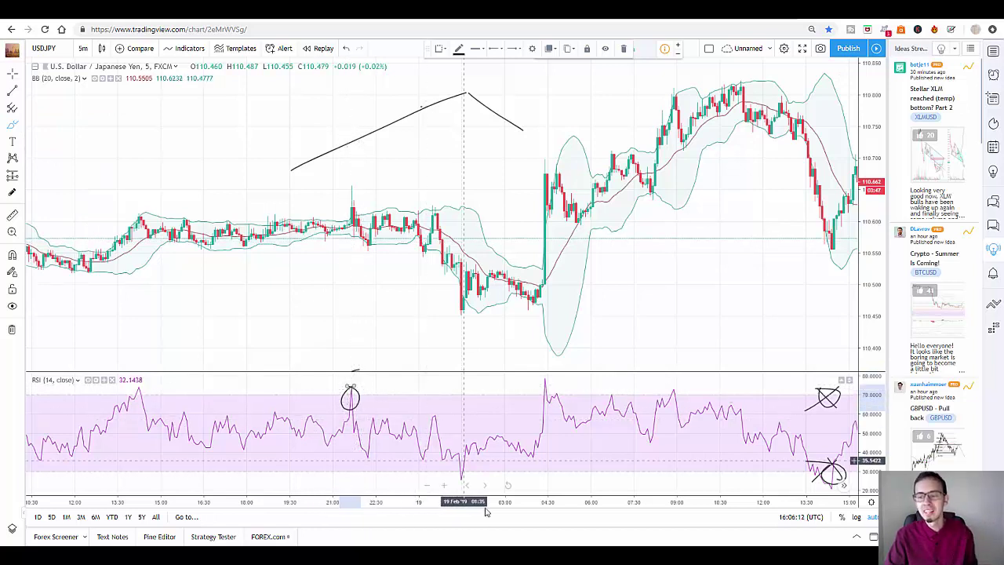
pyautogui.moveTo(348, 192)
pyautogui.mouseDown()
pyautogui.moveTo(332, 204)
pyautogui.moveTo(368, 221)
pyautogui.moveTo(351, 192)
pyautogui.mouseUp()
pyautogui.moveTo(142, 209)
pyautogui.mouseDown()
pyautogui.moveTo(145, 226)
pyautogui.moveTo(143, 209)
pyautogui.mouseUp()
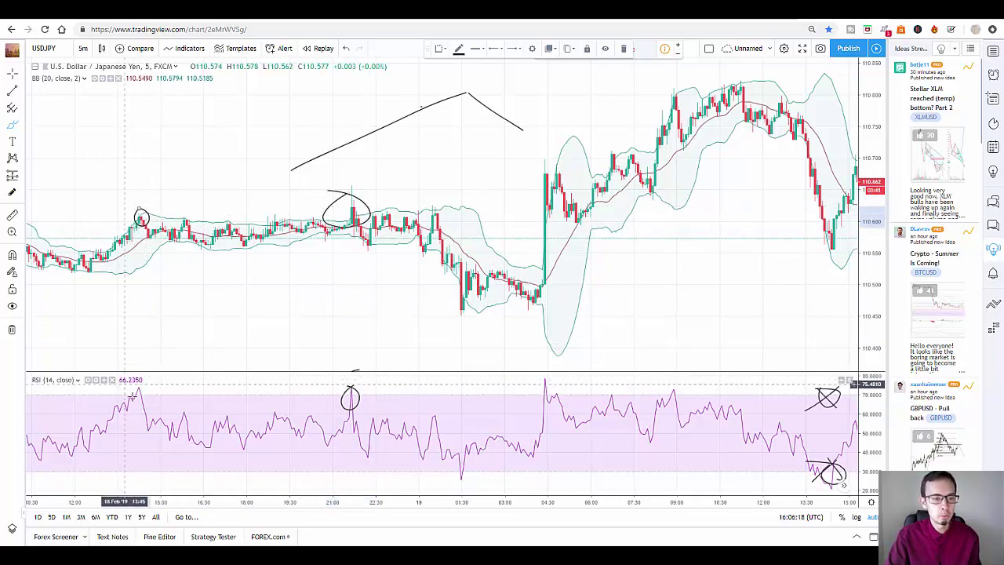
pyautogui.moveTo(131, 396)
pyautogui.mouseDown()
pyautogui.moveTo(135, 406)
pyautogui.moveTo(145, 396)
pyautogui.moveTo(135, 380)
pyautogui.mouseUp()
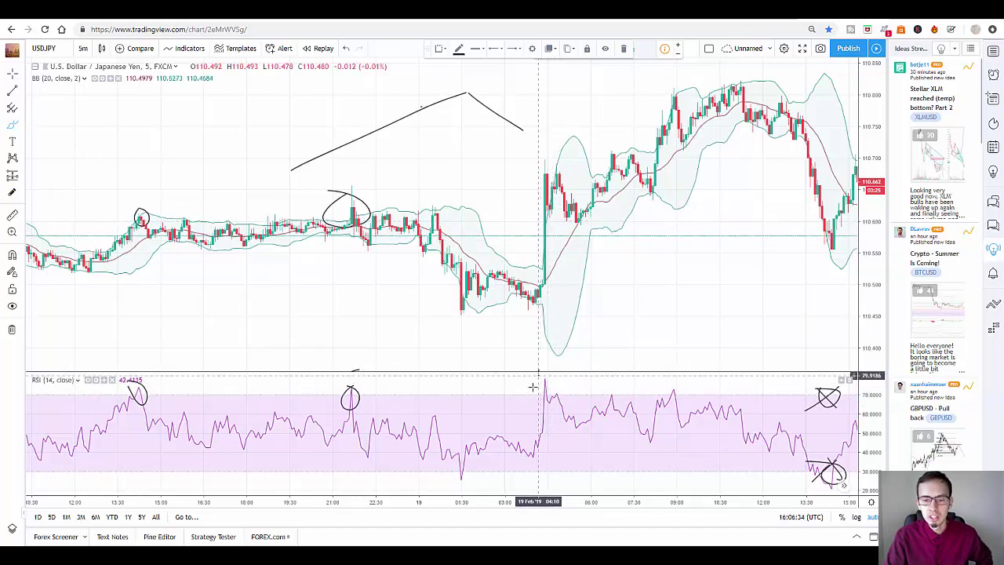
# Circle the RSI spike near 04:30 and the RSI low near 01:30.
pyautogui.moveTo(532, 387)
pyautogui.mouseDown()
pyautogui.moveTo(556, 385)
pyautogui.moveTo(538, 374)
pyautogui.mouseUp()
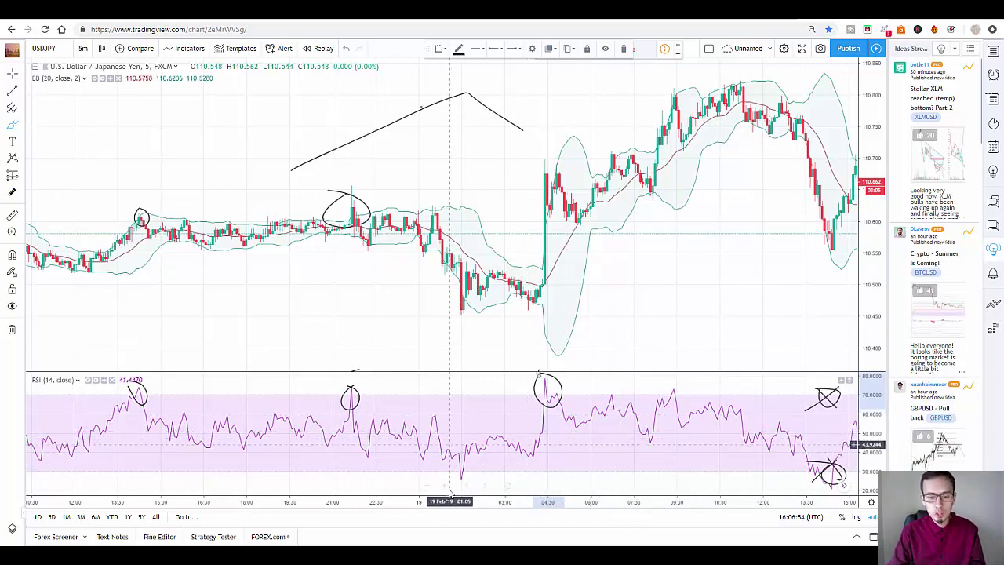
pyautogui.moveTo(449, 486)
pyautogui.mouseDown()
pyautogui.moveTo(477, 464)
pyautogui.moveTo(447, 466)
pyautogui.mouseUp()
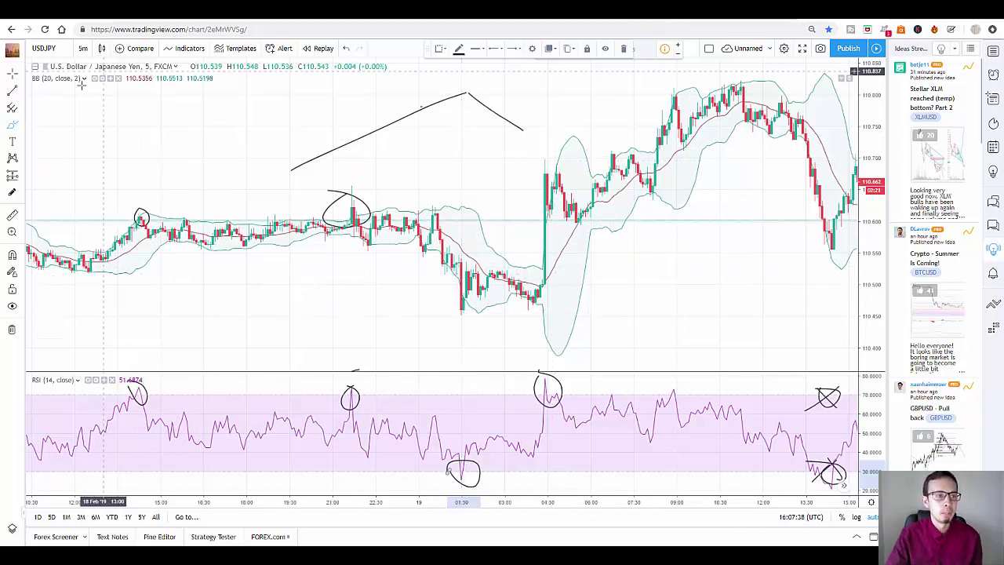
# Pan the chart back to earlier 15 February candles and RSI.
pyautogui.click(21, 126)
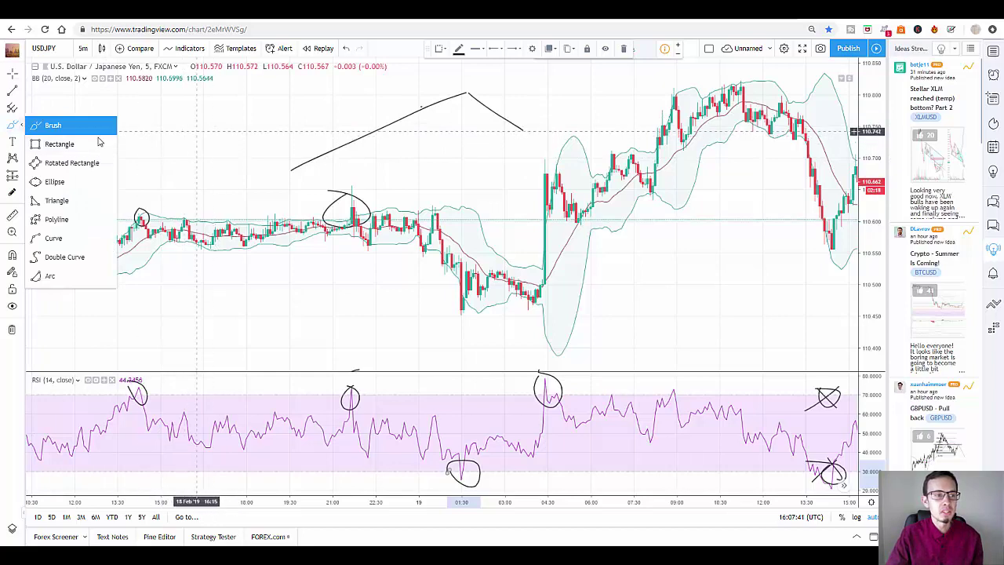
pyautogui.click(13, 129)
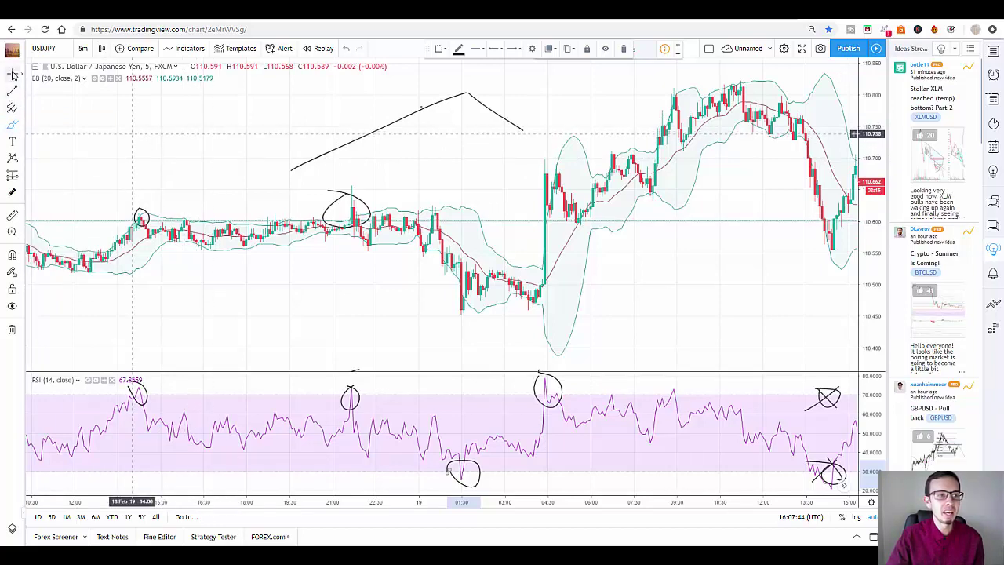
pyautogui.moveTo(80, 167); pyautogui.dragTo(442, 181)
pyautogui.moveTo(283, 275); pyautogui.dragTo(712, 290)
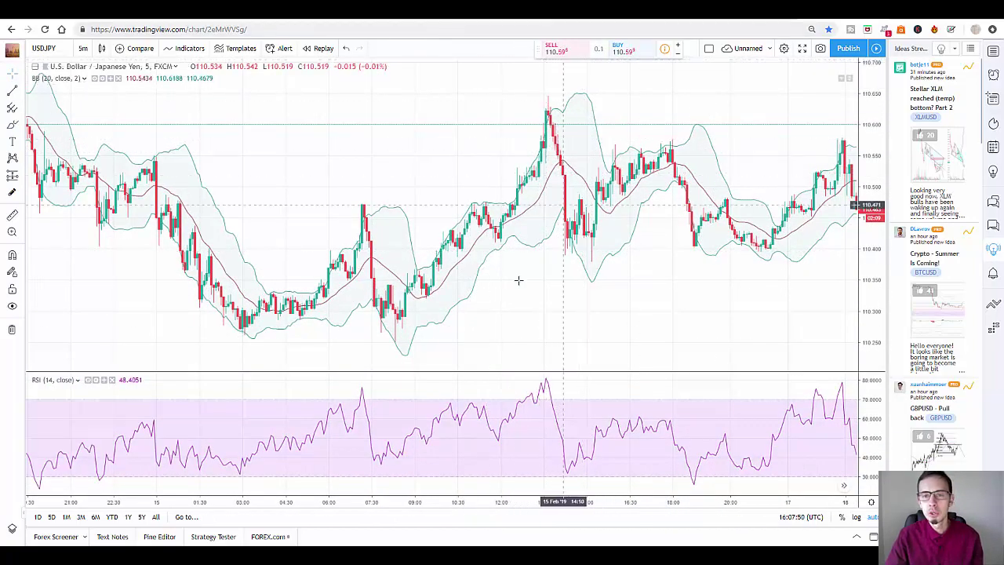
# Shift the chart to center the 15 Feb price spike and its RSI peak.
pyautogui.moveTo(517, 280); pyautogui.dragTo(417, 244)
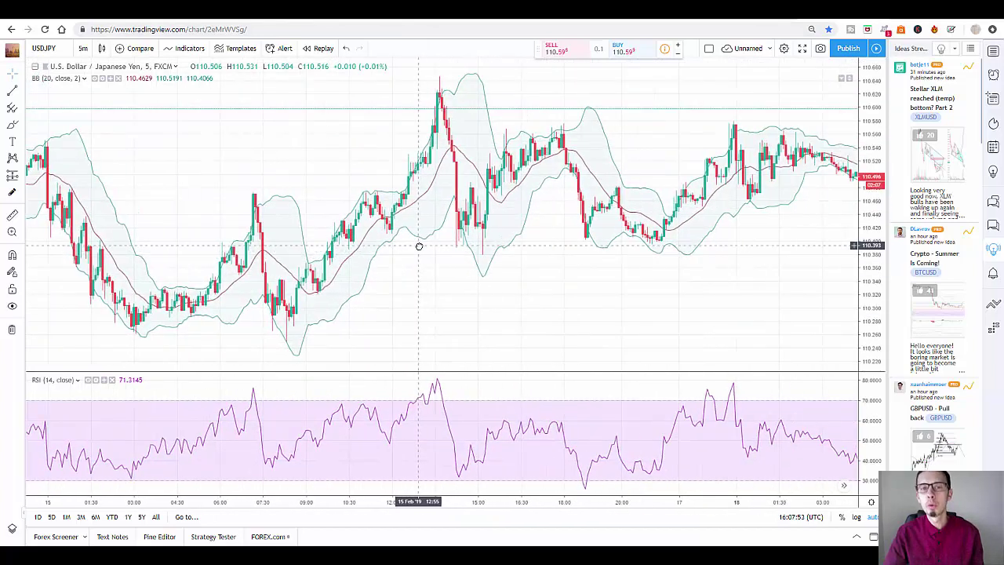